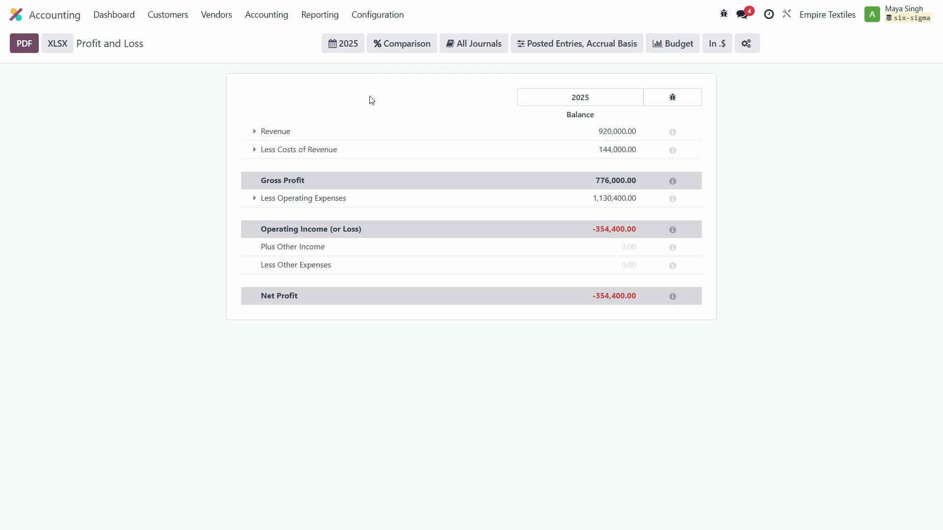
# Step: Open the Pants product from the Inventory products list
pyautogui.click(17, 15)
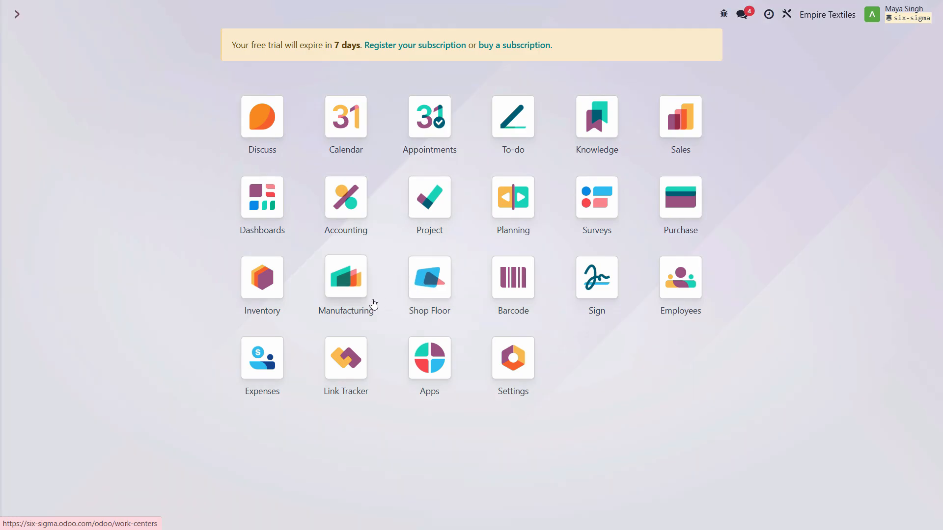
pyautogui.click(261, 276)
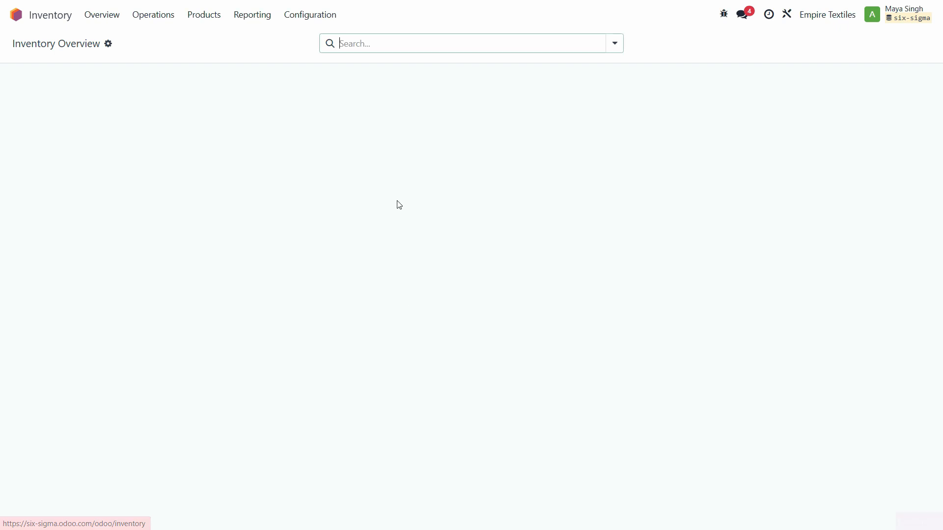
pyautogui.click(205, 16)
pyautogui.click(213, 37)
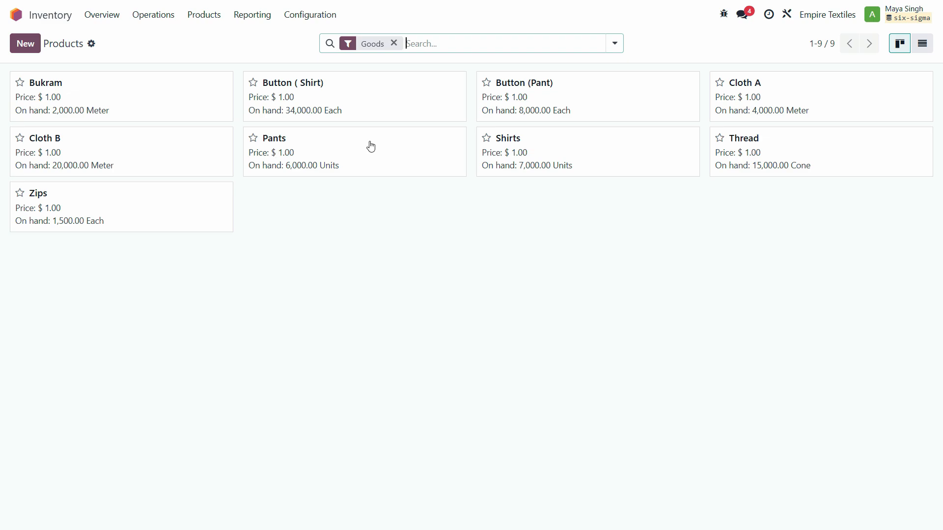
pyautogui.click(357, 210)
pyautogui.click(314, 152)
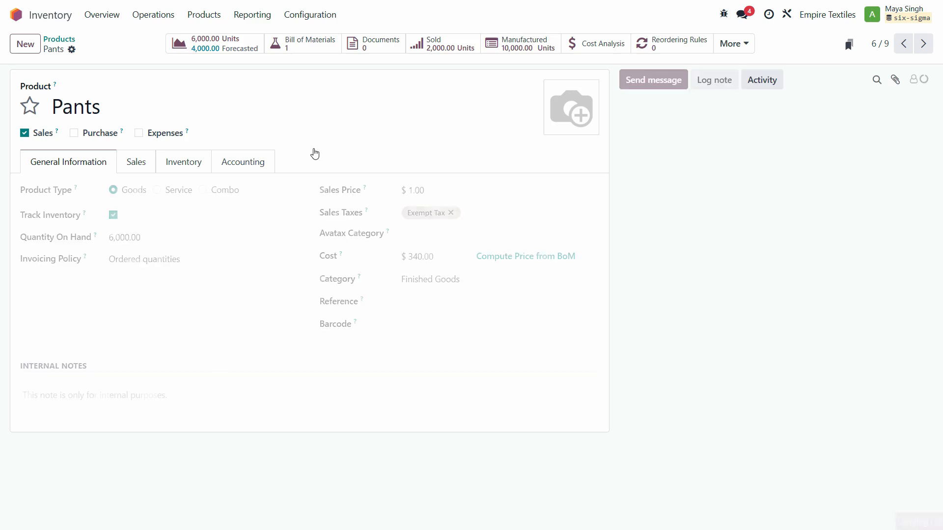
# Step: Inspect the Finished Goods product category's accounts, then review the Shirts product's settings
pyautogui.click(579, 279)
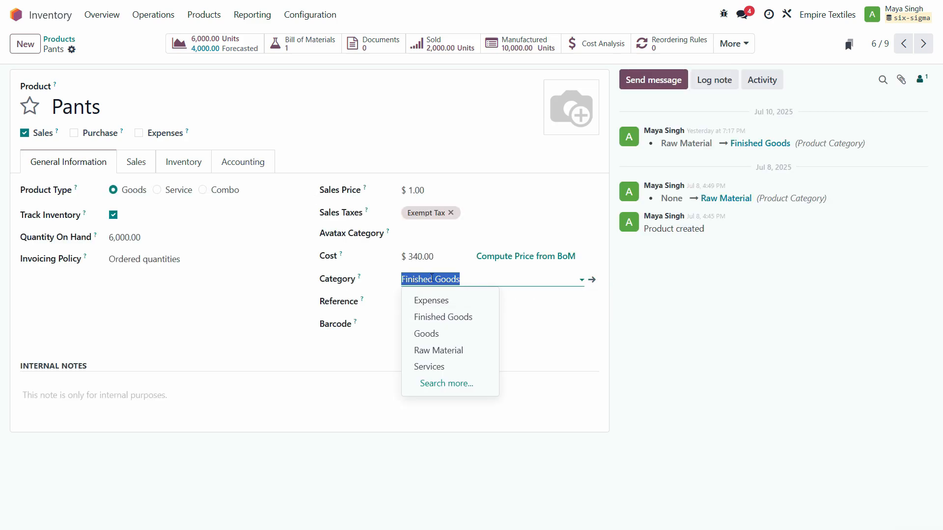
pyautogui.click(592, 280)
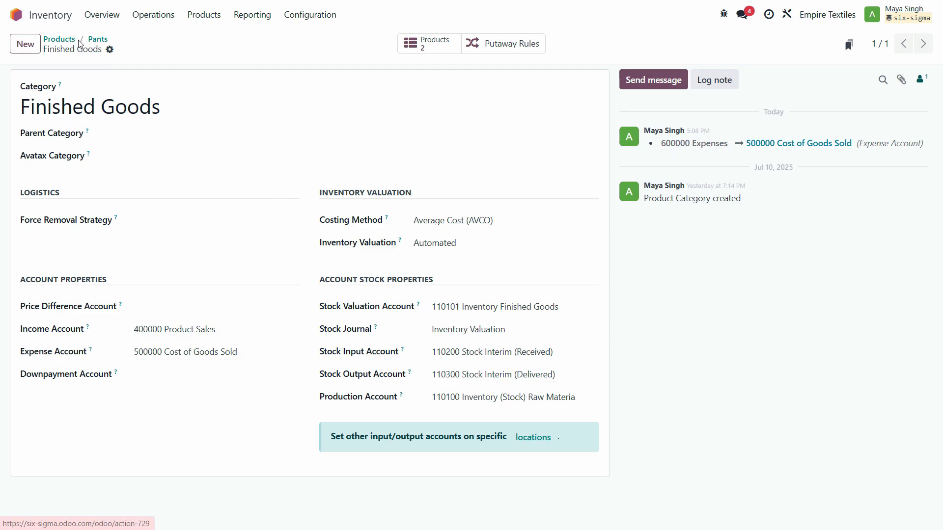
pyautogui.click(61, 39)
pyautogui.click(532, 157)
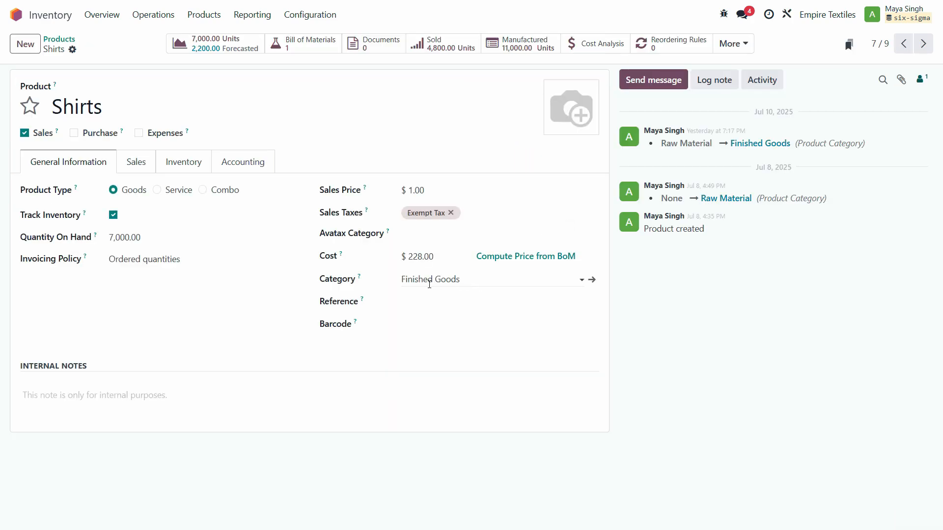
pyautogui.moveTo(598, 283)
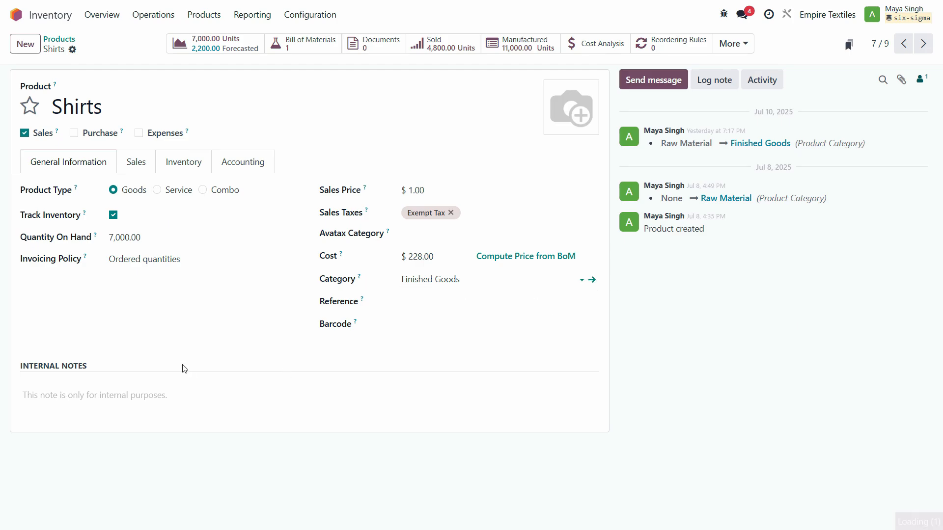
# Step: Open the sales order still marked To Invoice from the Sales Orders list
pyautogui.click(17, 15)
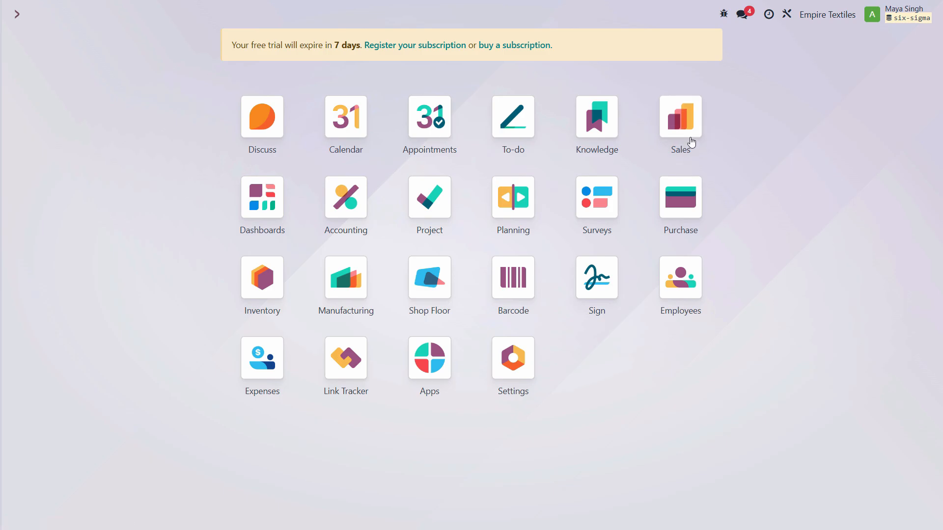
pyautogui.click(684, 126)
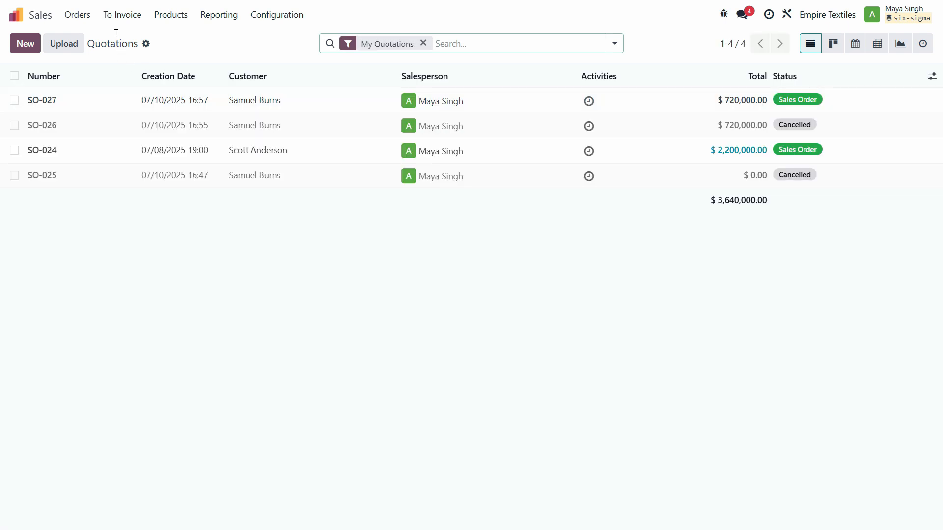
pyautogui.click(77, 14)
pyautogui.click(88, 54)
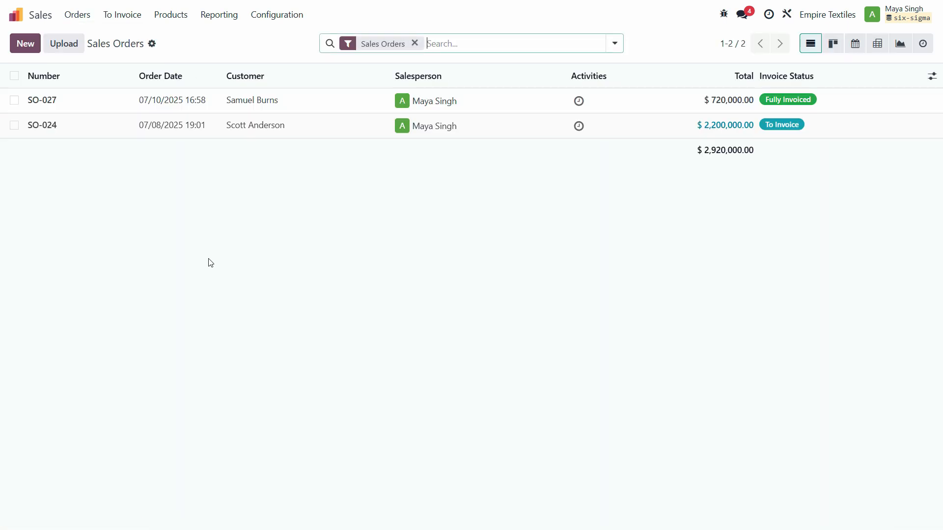
pyautogui.hotkey('alt', 'Tab')
pyautogui.hotkey('alt', 'Tab')
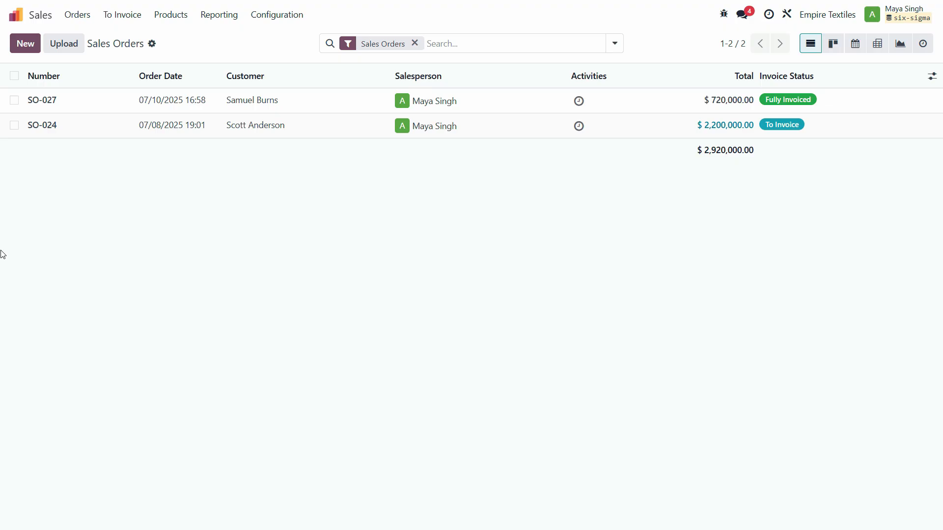
pyautogui.click(14, 125)
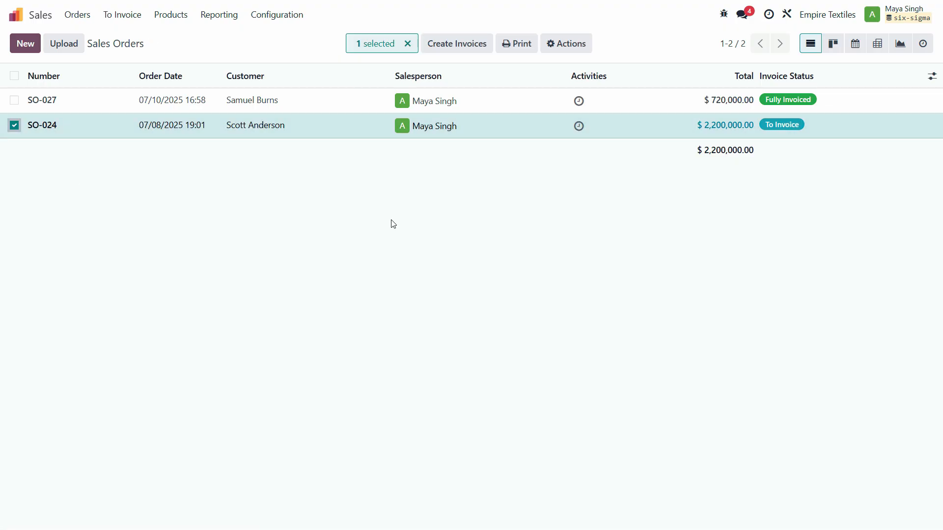
pyautogui.click(14, 126)
pyautogui.click(86, 123)
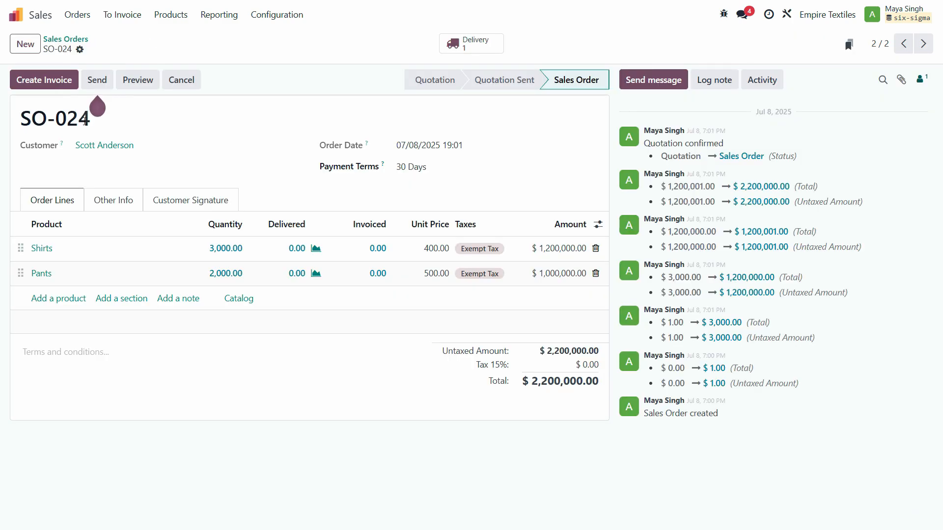
# Step: Create a regular draft invoice from the sales order
pyautogui.click(52, 89)
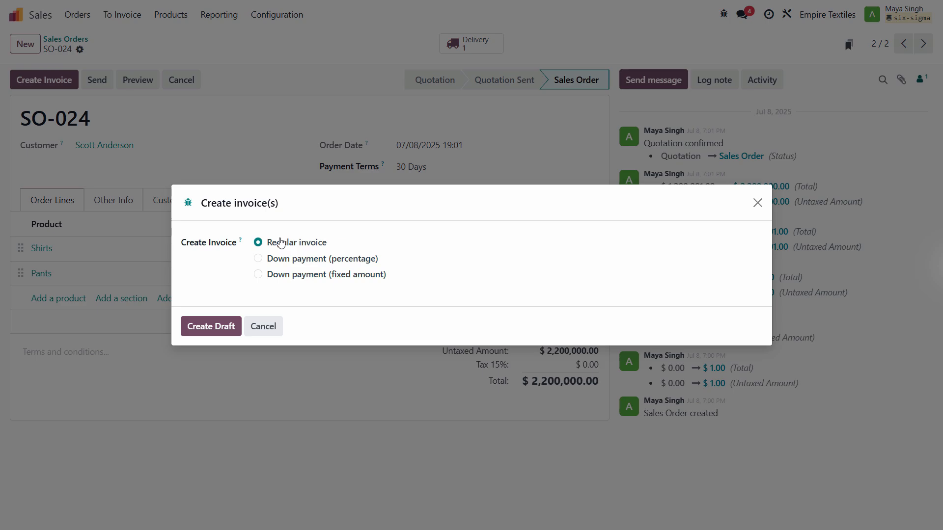
pyautogui.click(214, 330)
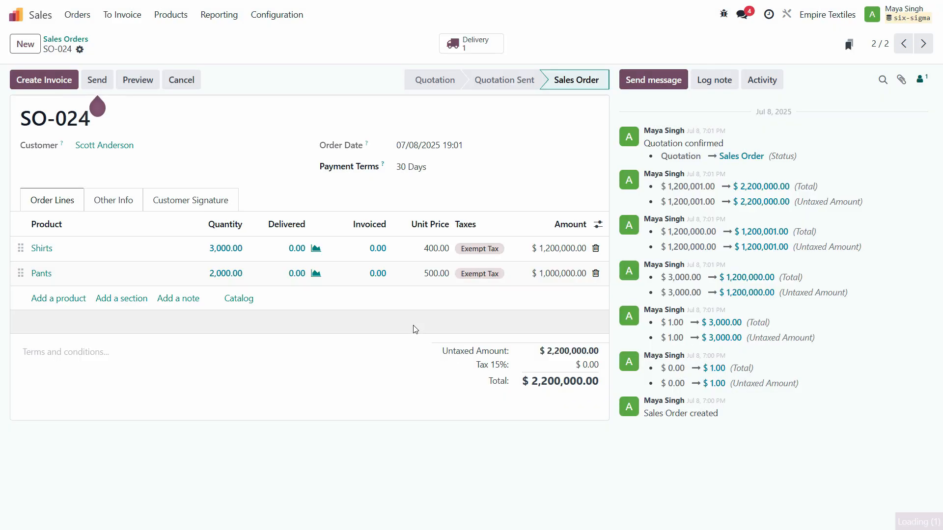
pyautogui.hotkey('alt', 'Tab')
pyautogui.hotkey('alt', 'Tab')
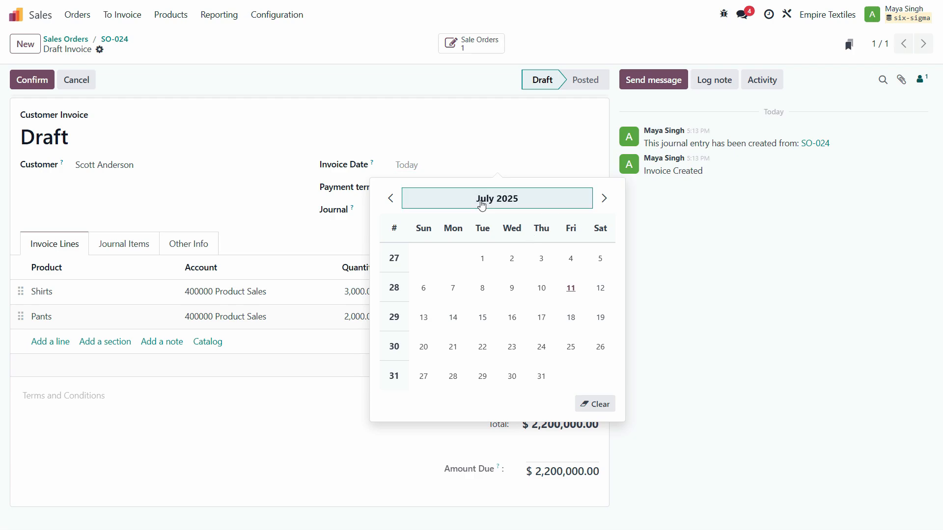
pyautogui.click(481, 201)
pyautogui.click(404, 242)
pyautogui.click(424, 376)
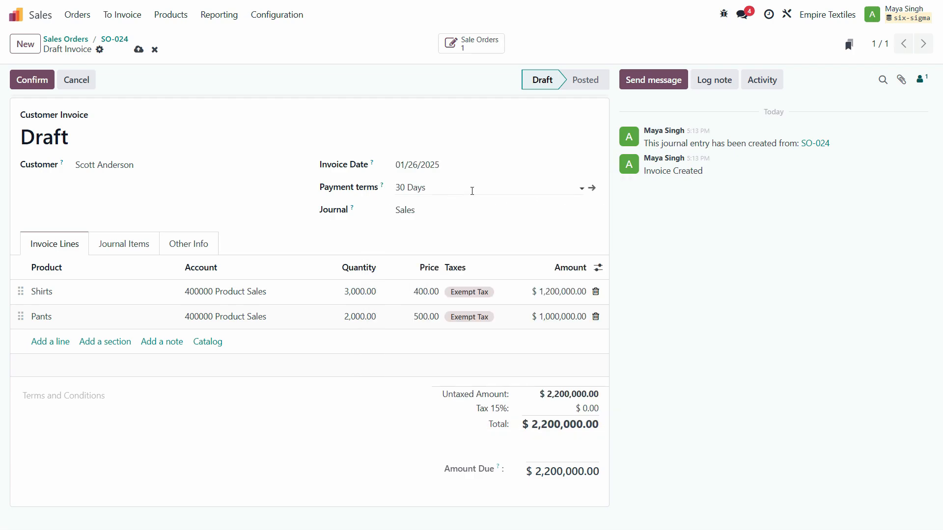
pyautogui.click(465, 189)
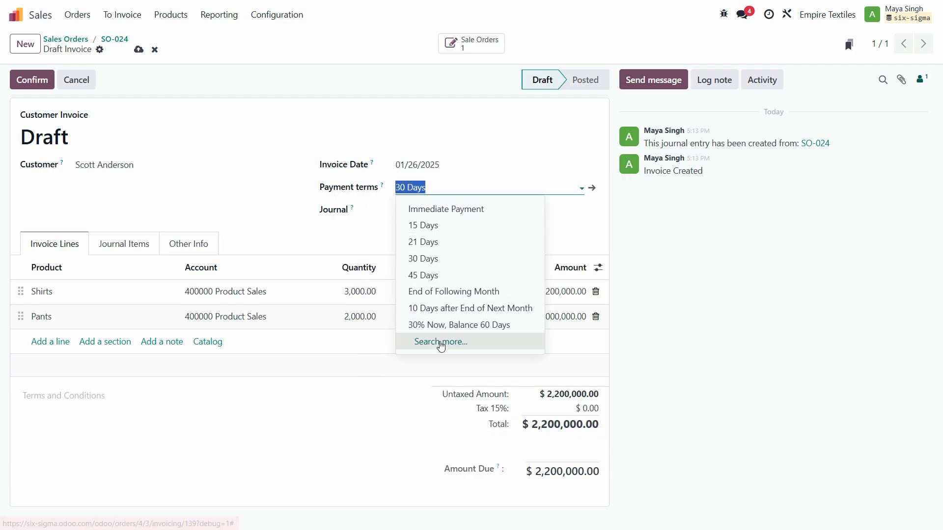
pyautogui.click(421, 343)
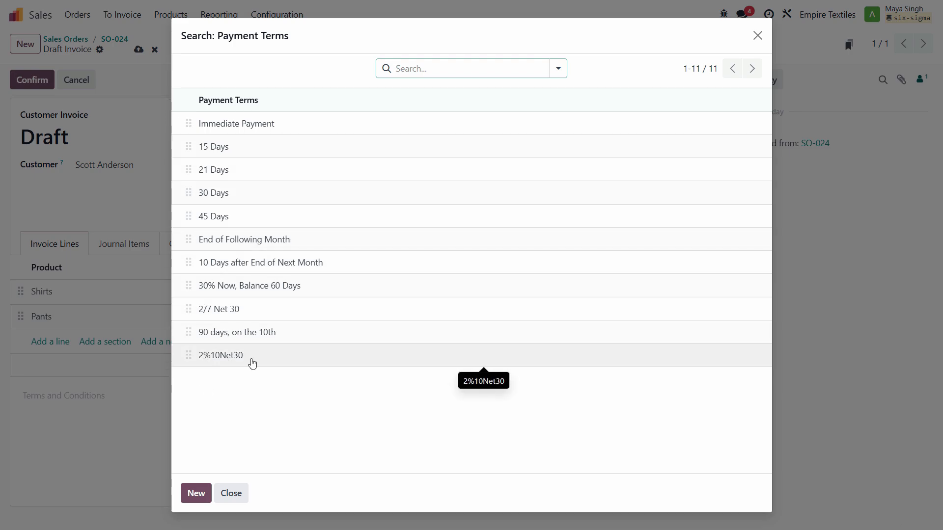
pyautogui.click(196, 494)
pyautogui.write('@pe')
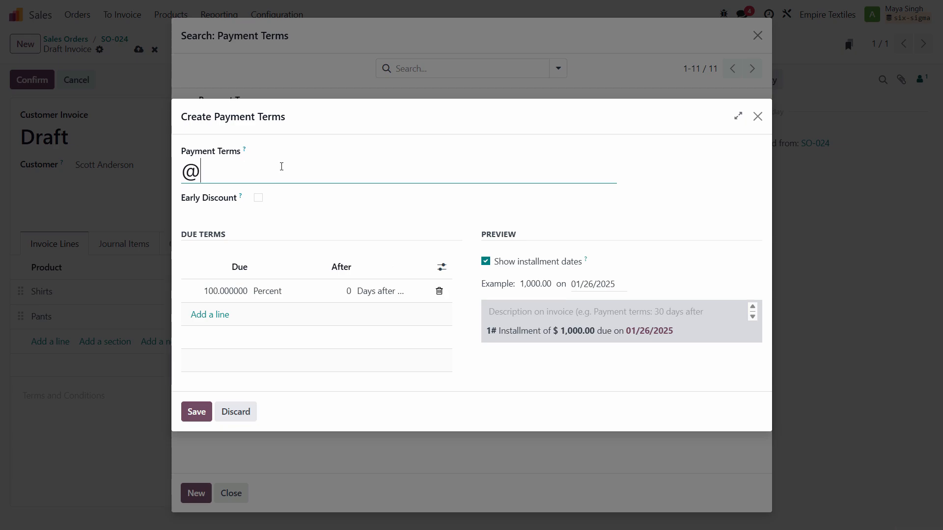
pyautogui.press('BackSpace')
pyautogui.press('BackSpace')
pyautogui.press('BackSpace')
pyautogui.write('2p@10Net30')
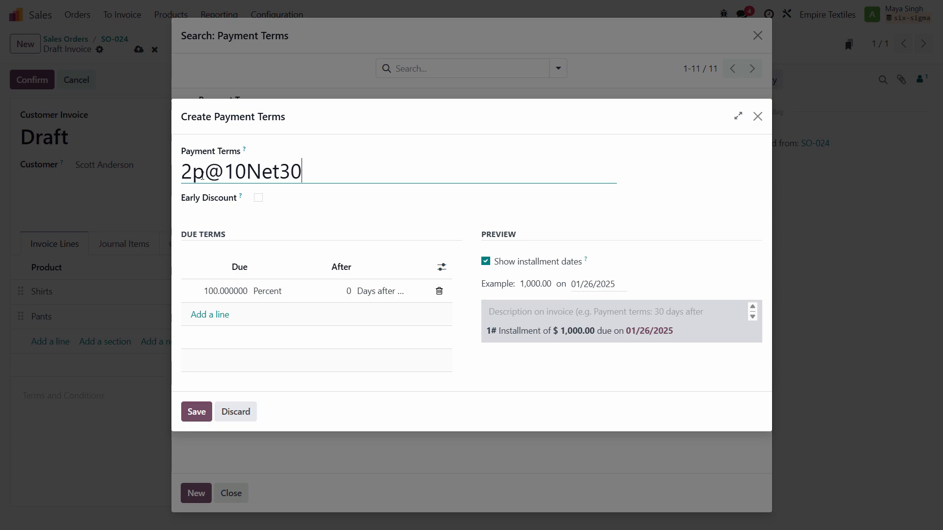
pyautogui.press('BackSpace')
pyautogui.write('%')
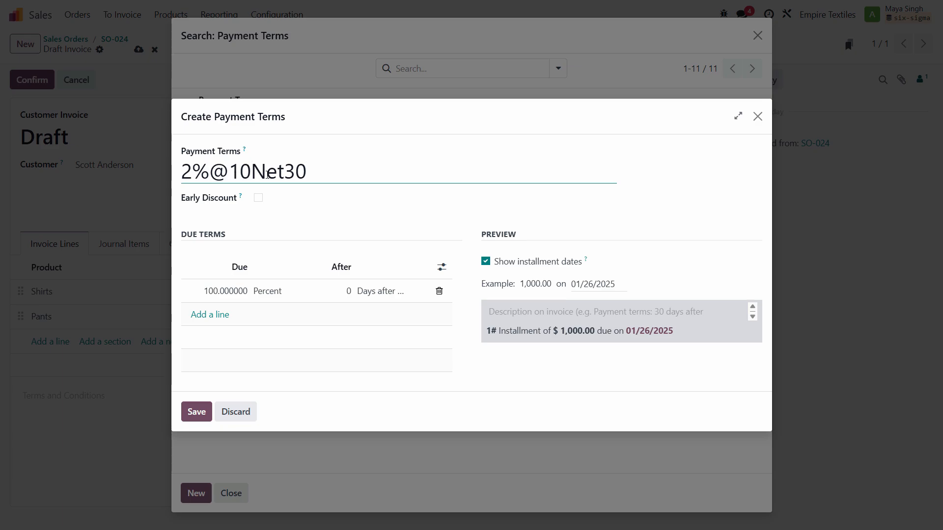
pyautogui.click(259, 197)
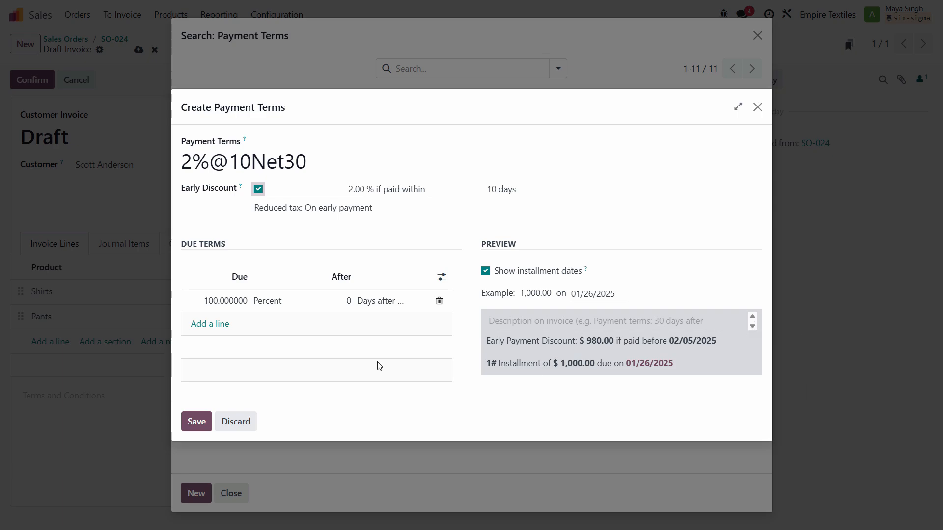
pyautogui.click(199, 428)
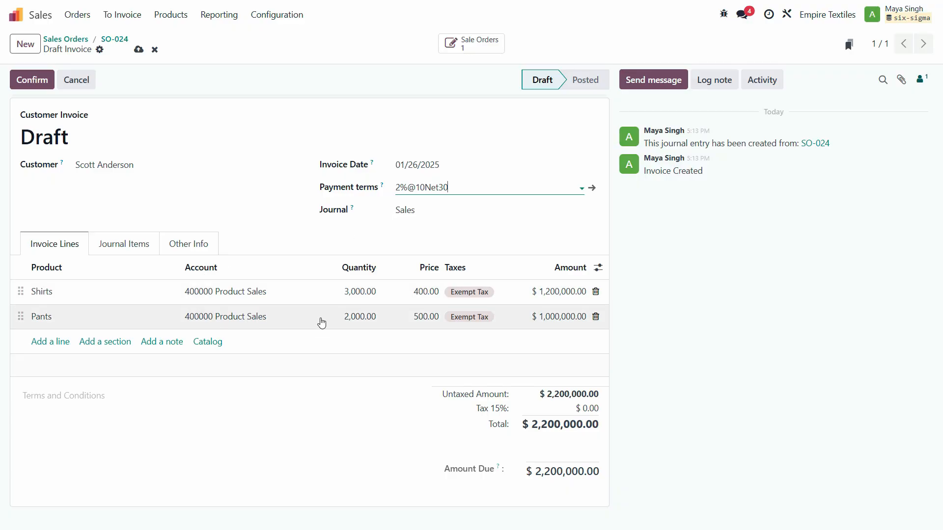
# Step: Set the invoice's Shirts quantity to 2,800, matching the spreadsheet transaction
pyautogui.hotkey('alt', 'Tab')
pyautogui.click(319, 257)
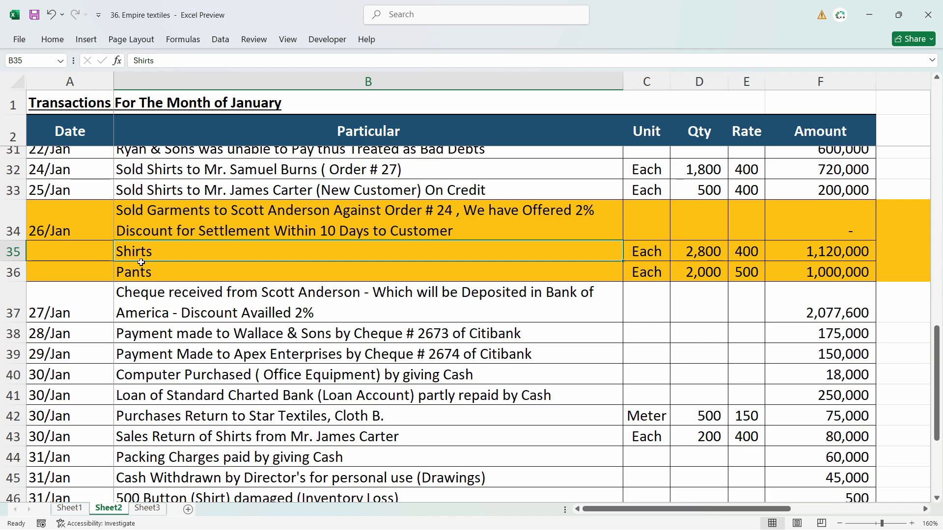
pyautogui.moveTo(142, 253); pyautogui.dragTo(193, 275)
pyautogui.click(436, 251)
pyautogui.hotkey('alt', 'Tab')
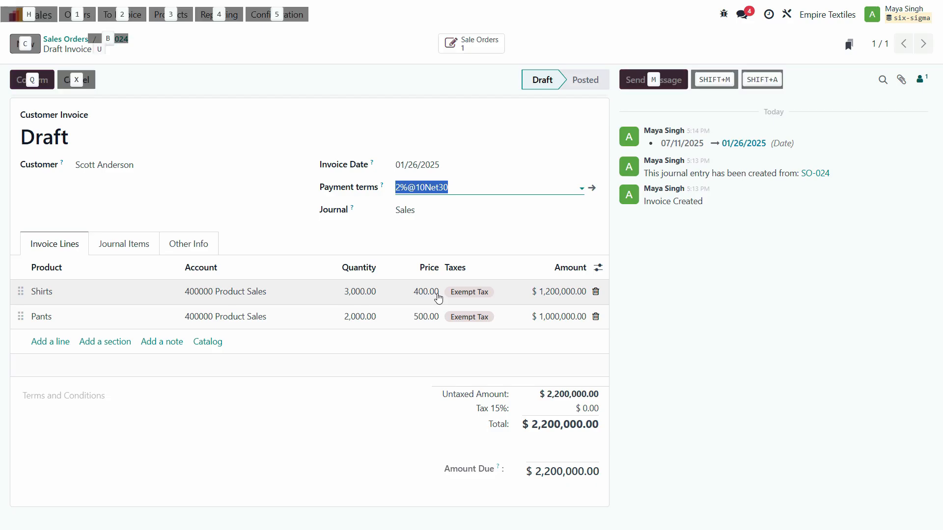
pyautogui.hotkey('alt', 'Tab')
pyautogui.click(698, 253)
pyautogui.hotkey('alt', 'Tab')
pyautogui.hotkey('alt', 'Tab')
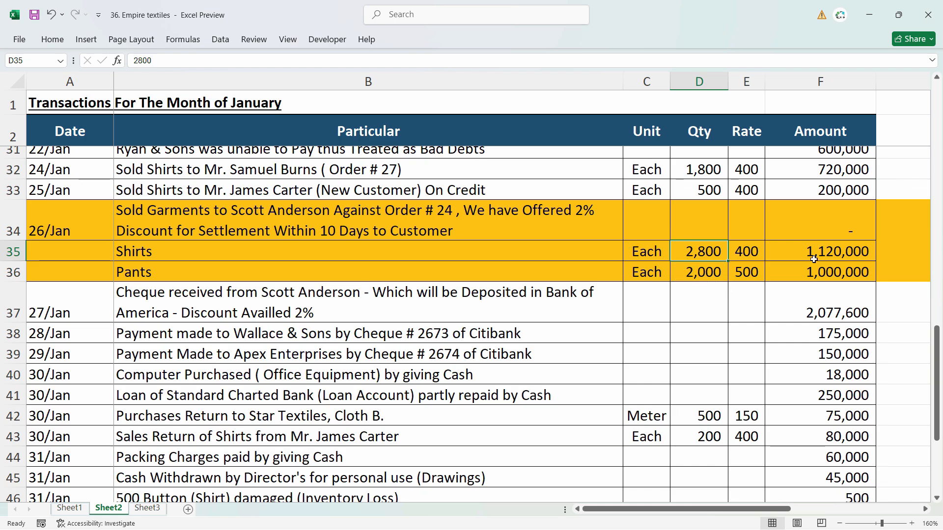
pyautogui.hotkey('alt', 'Tab')
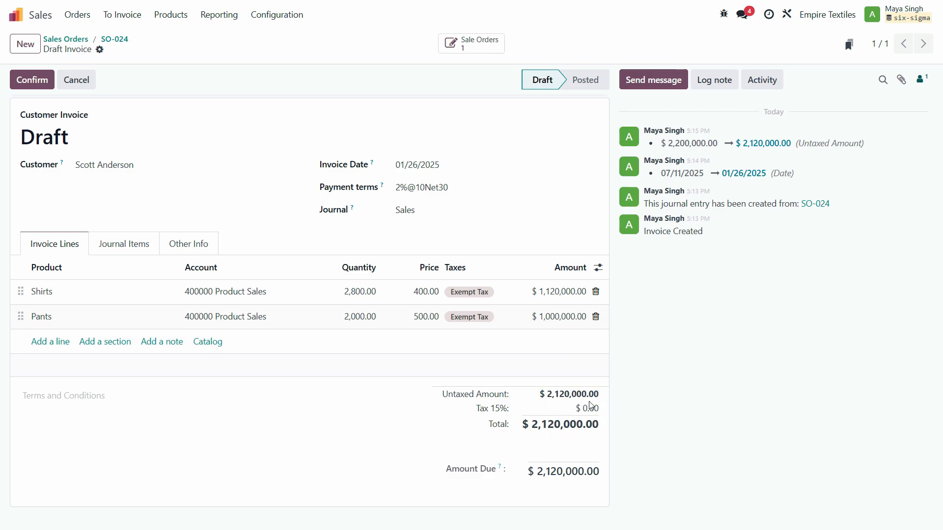
# Step: Check the combined amount of the Shirts and Pants rows in the spreadsheet
pyautogui.hotkey('alt', 'Tab')
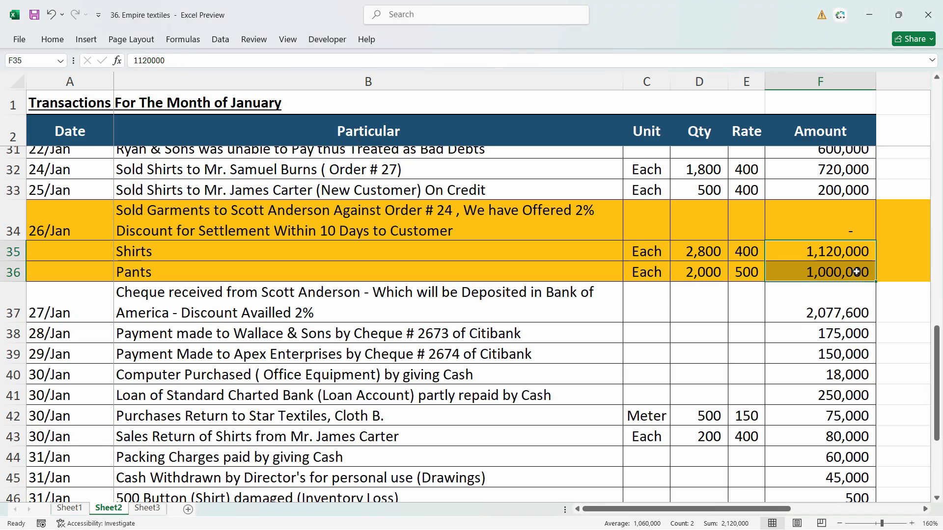
pyautogui.hotkey('ctrl', 'q')
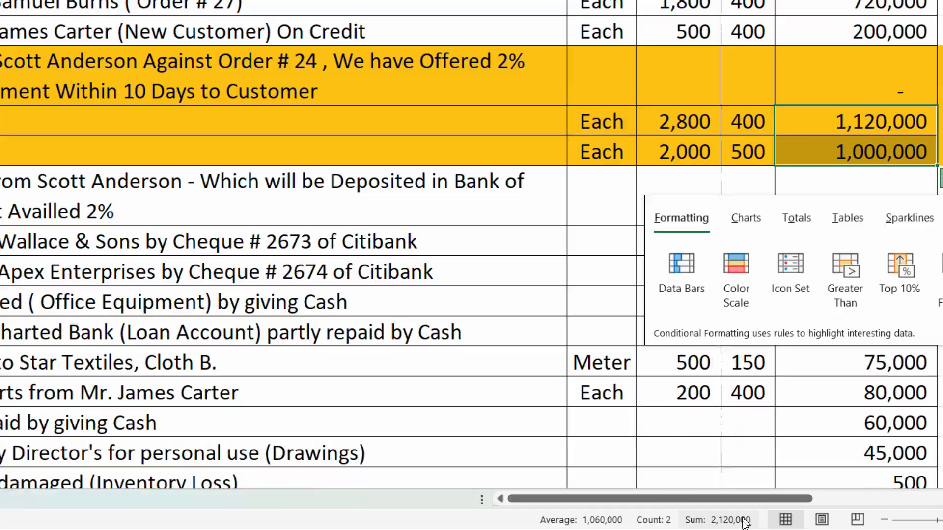
pyautogui.press('Escape')
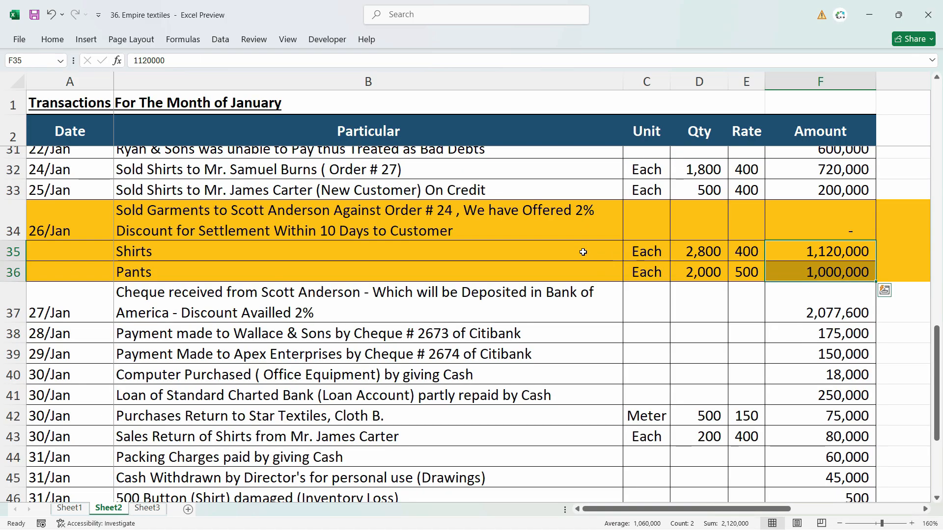
pyautogui.click(85, 226)
# Step: Review the invoice's journal items and confirm the invoice
pyautogui.hotkey('alt', 'Tab')
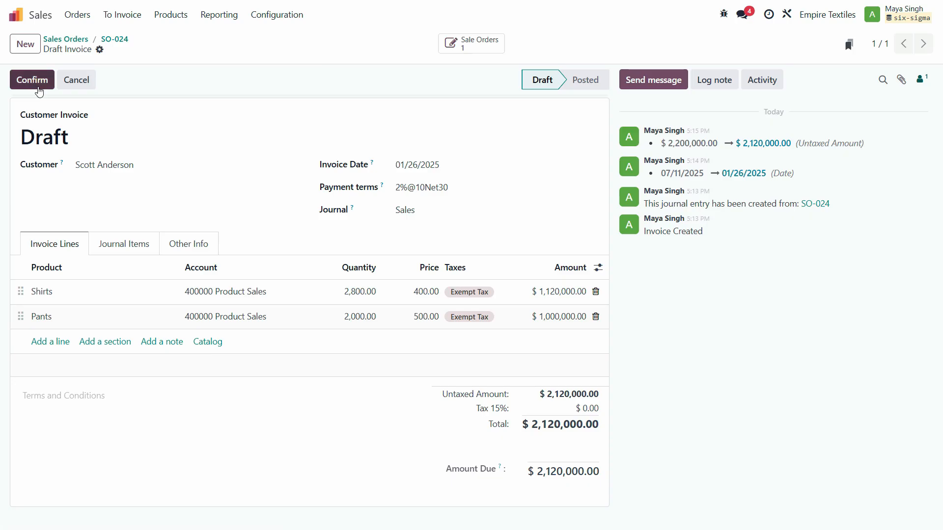
pyautogui.click(123, 243)
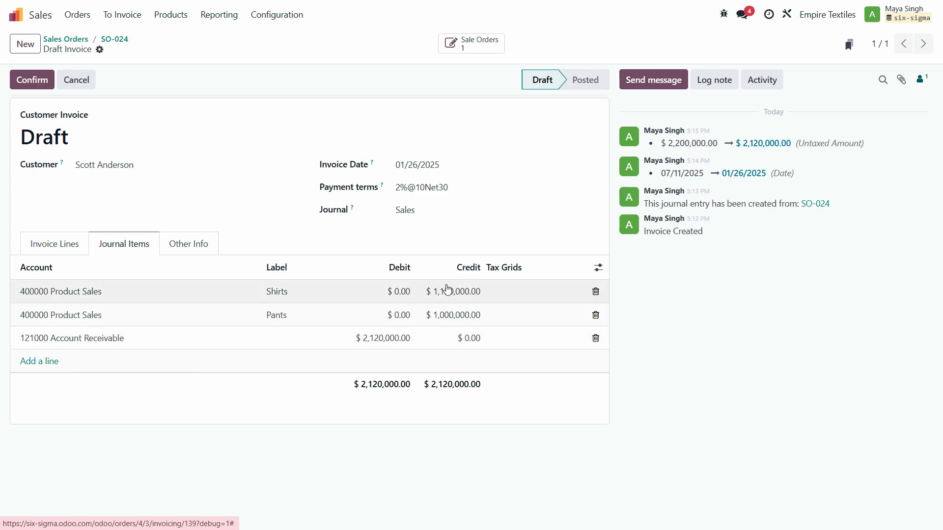
pyautogui.click(32, 81)
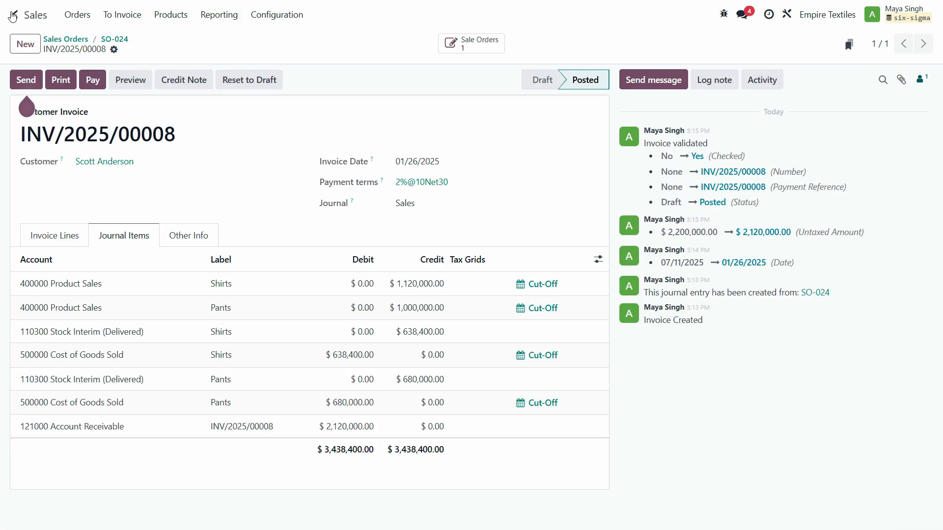
# Step: Open the Accounting Profit and Loss report and drill into the Costs of Revenue journal items
pyautogui.click(16, 14)
pyautogui.click(373, 205)
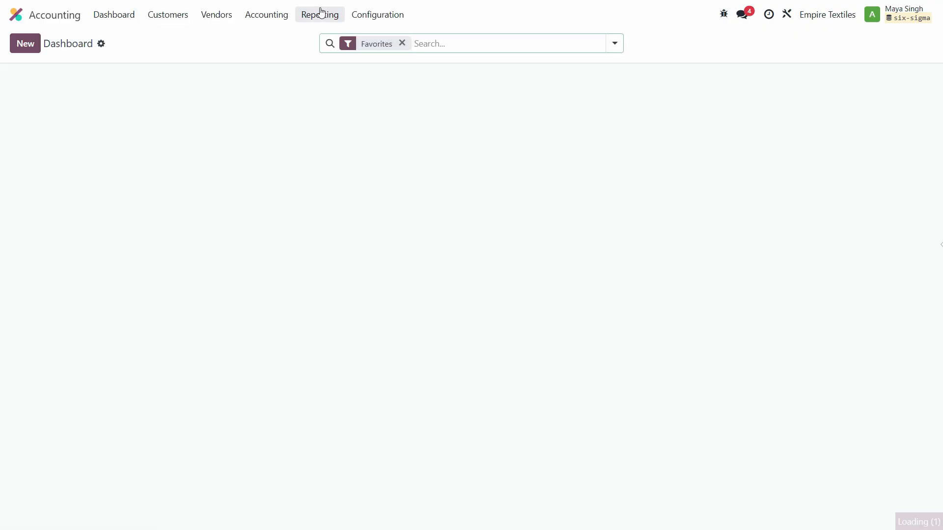
pyautogui.click(319, 14)
pyautogui.click(343, 72)
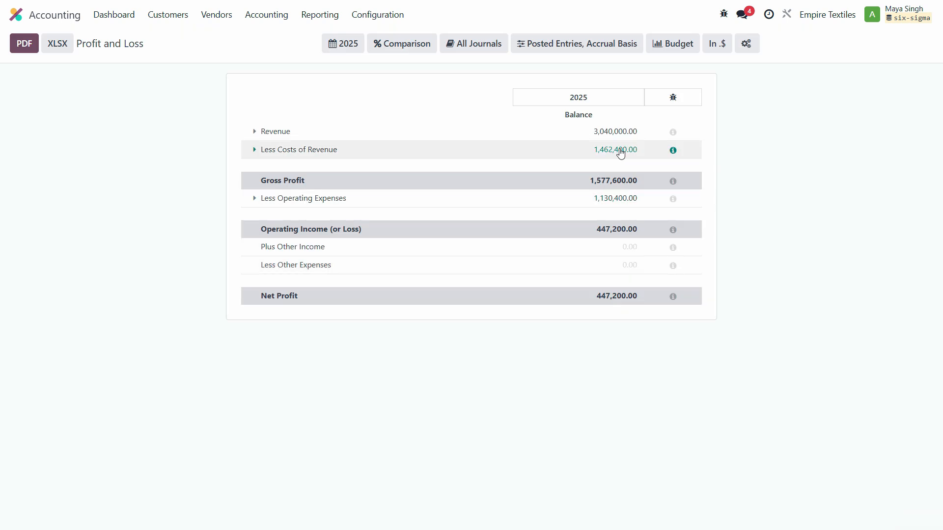
pyautogui.click(620, 152)
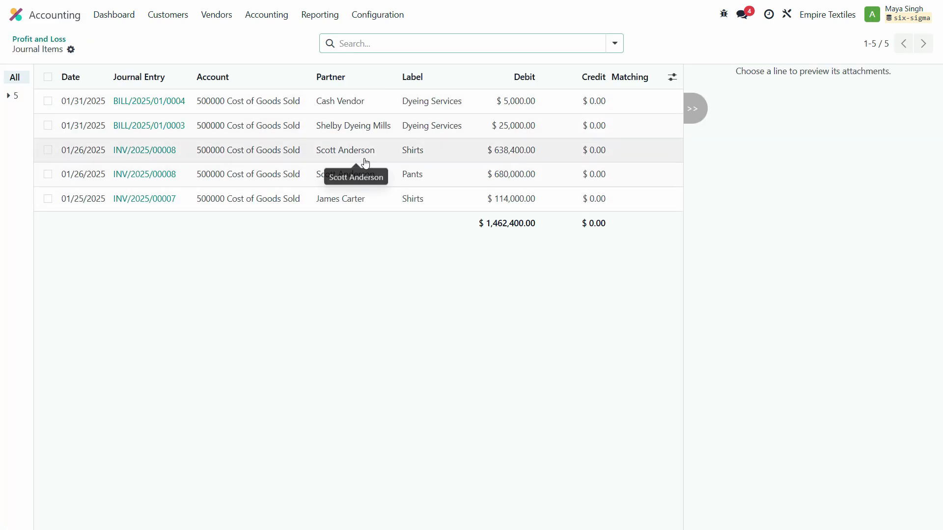
# Step: Return to the spreadsheet's Shirts row of the order transaction
pyautogui.hotkey('alt', 'Tab')
pyautogui.hotkey('alt', 'Tab')
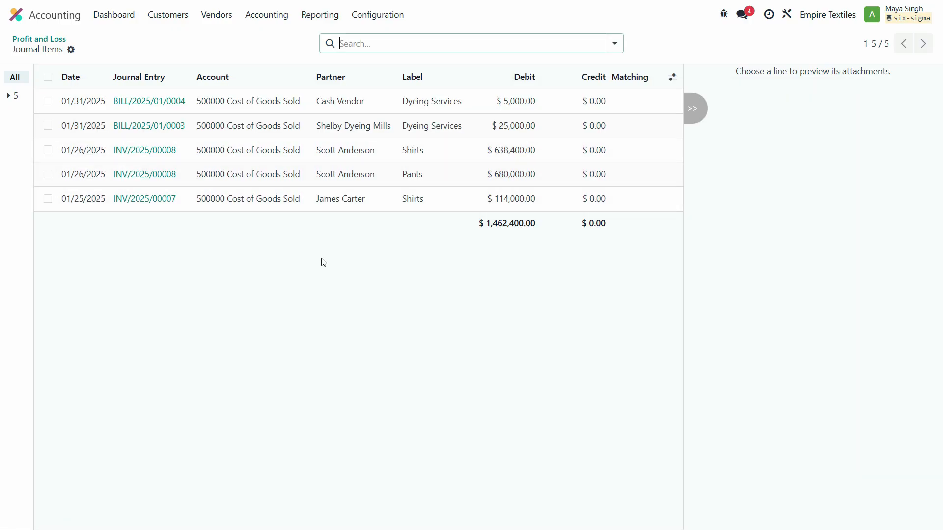
pyautogui.click(16, 14)
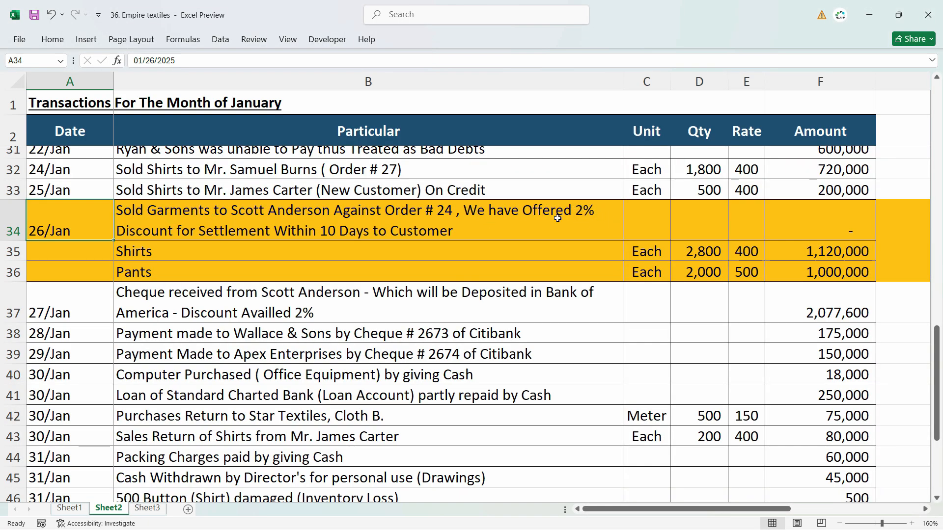
pyautogui.click(280, 252)
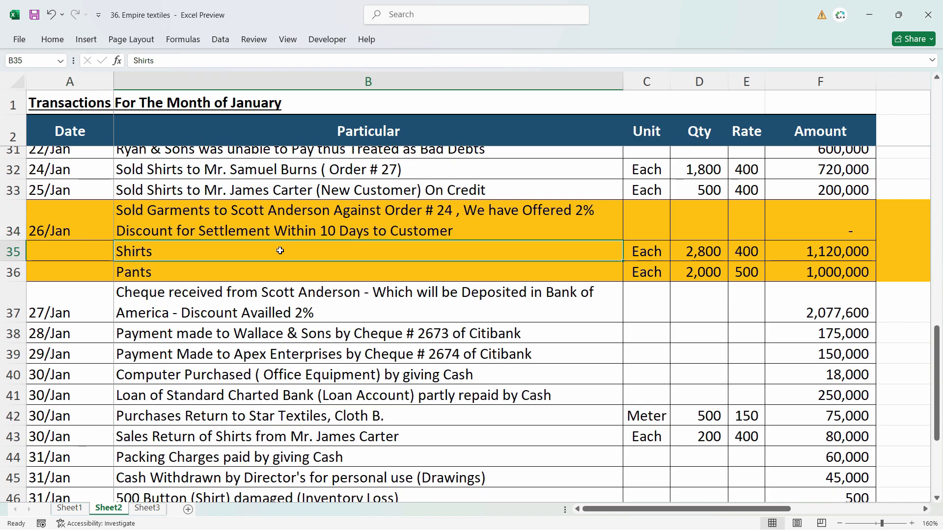